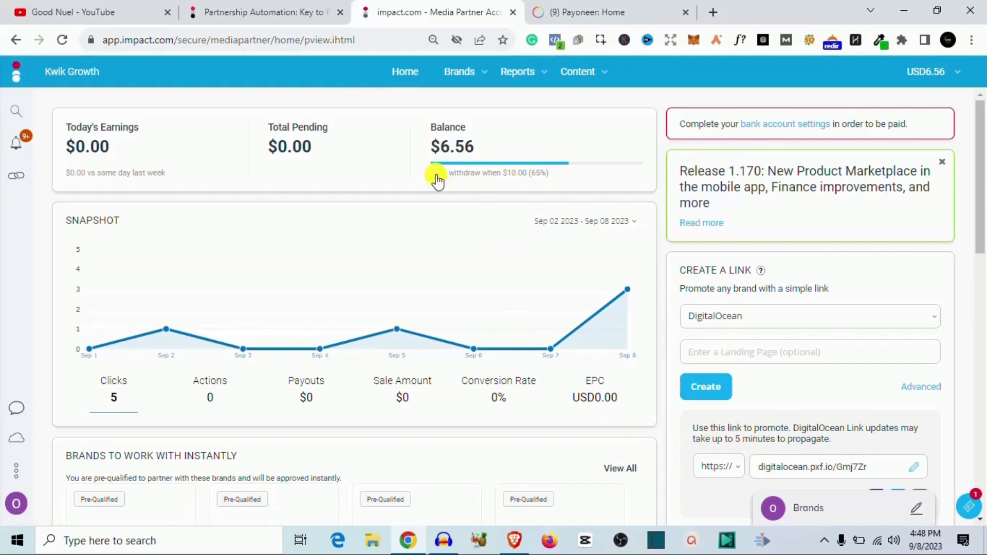
Open the bank account settings and set Bank Location Country to Nigeria, switching to FX Wire
left_click_drag(434, 174, 550, 184)
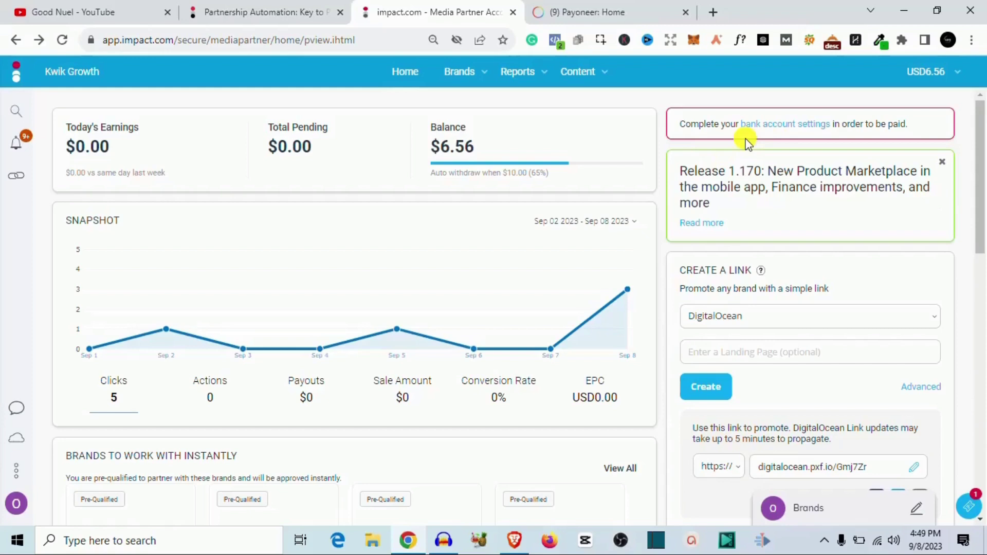
left_click(785, 129)
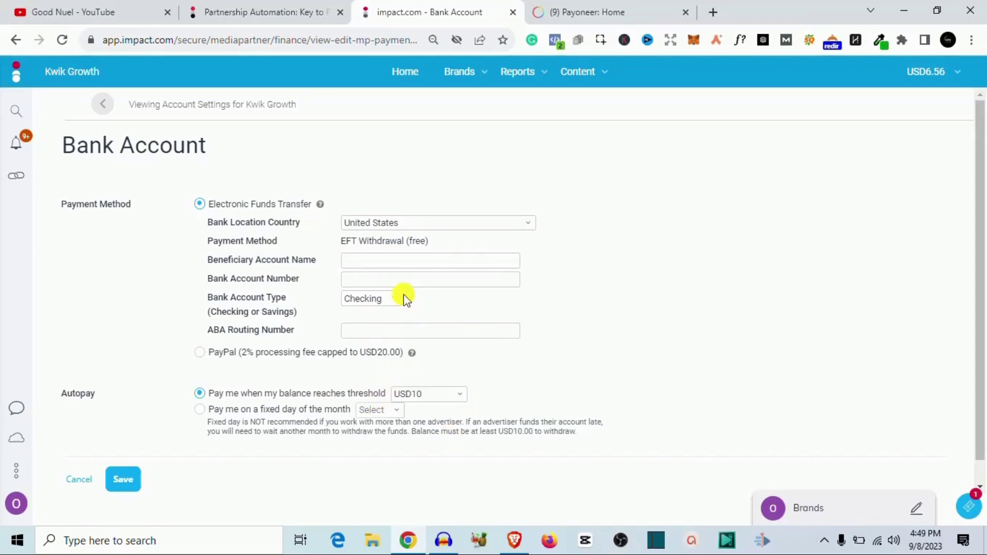
left_click(430, 220)
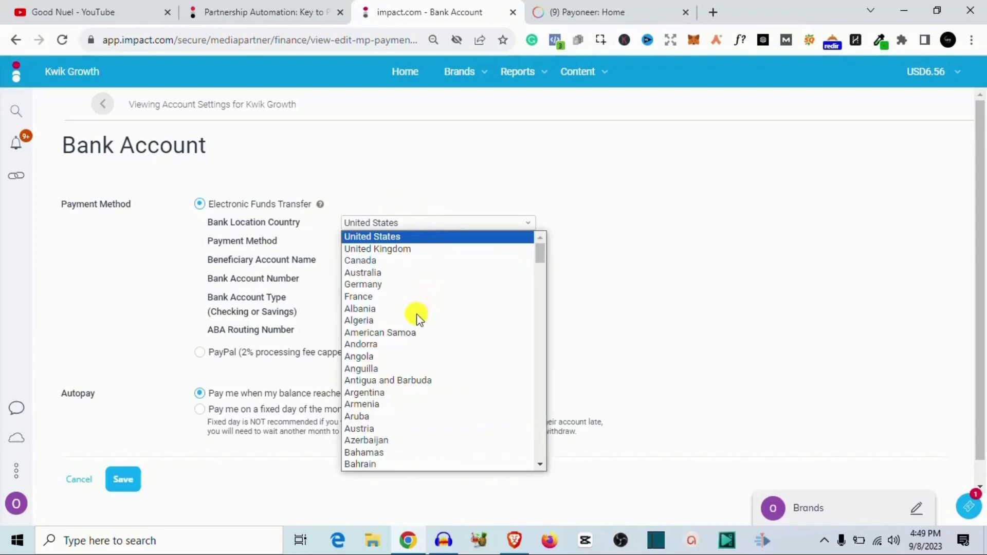
scroll(526, 314, "down", 20)
scroll(407, 386, "up", 3)
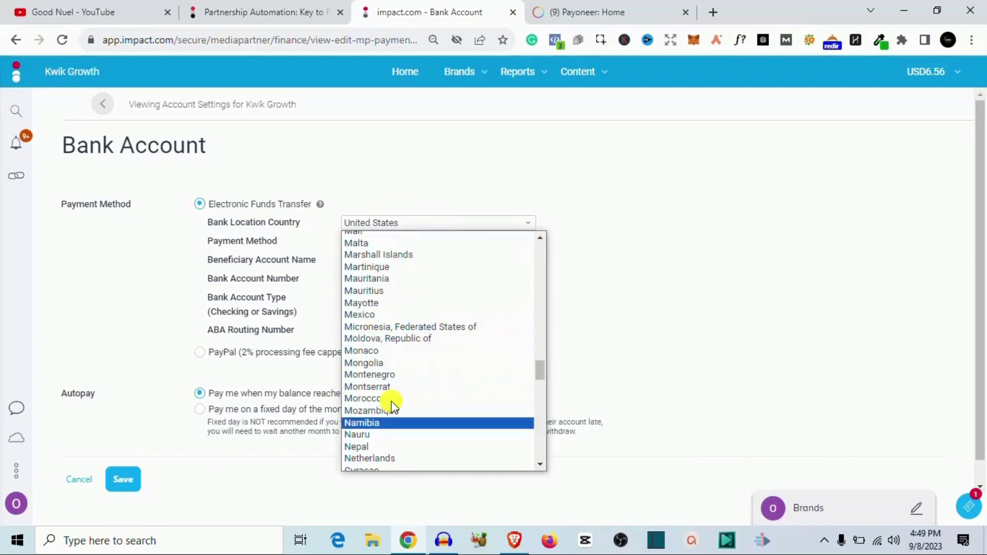
scroll(409, 302, "down", 2)
scroll(399, 331, "down", 8)
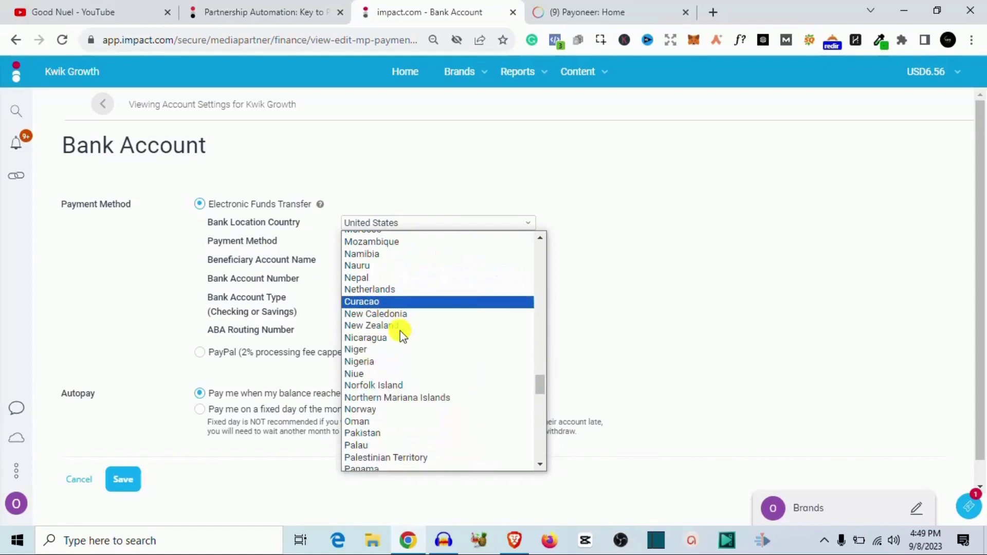
scroll(381, 440, "up", 8)
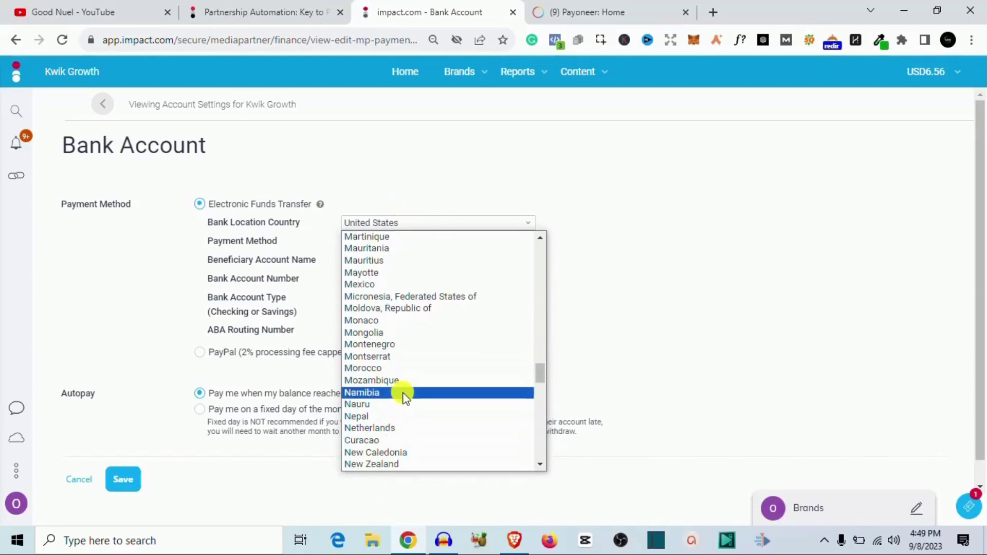
scroll(403, 396, "down", 3)
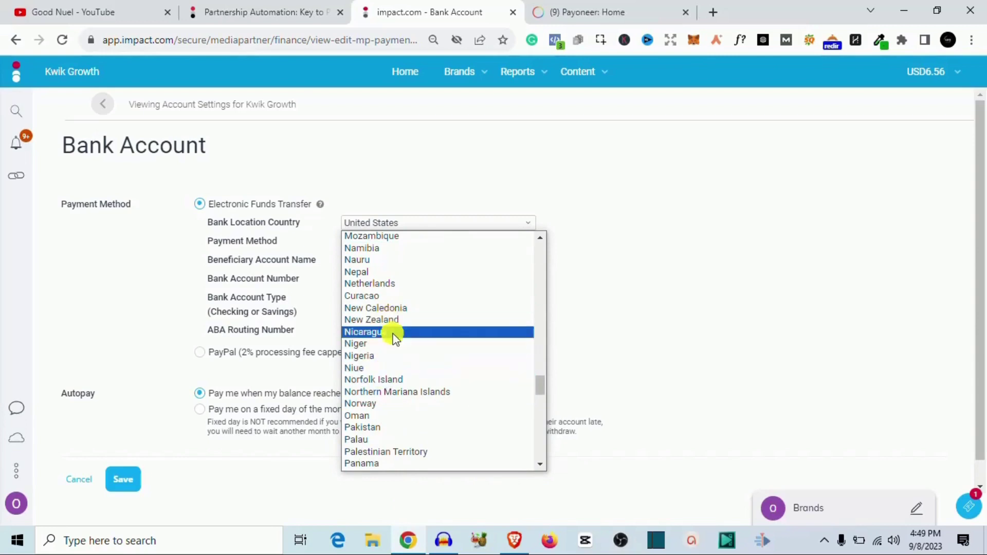
left_click(400, 356)
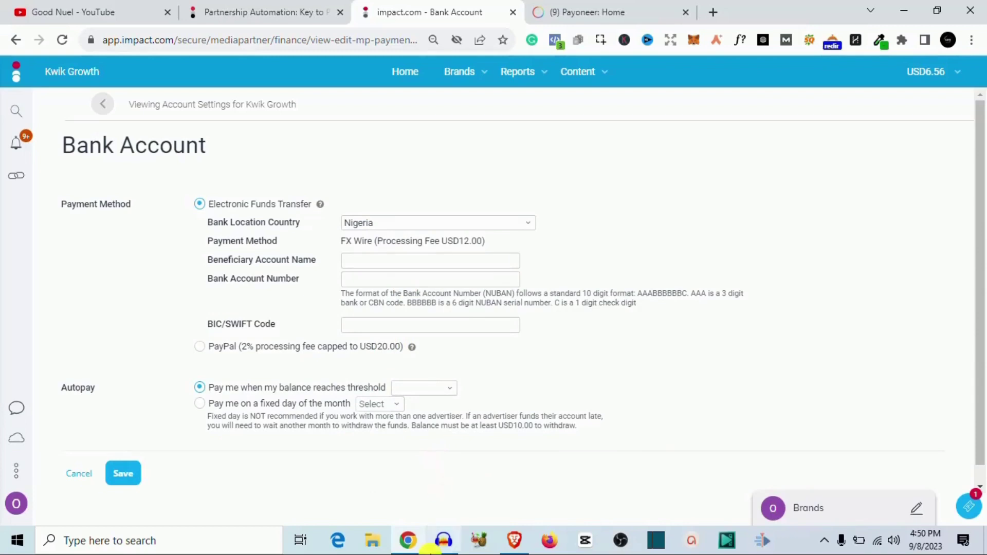
Change Bank Location Country from Nigeria back to United States for free EFT Withdrawal
left_click(397, 261)
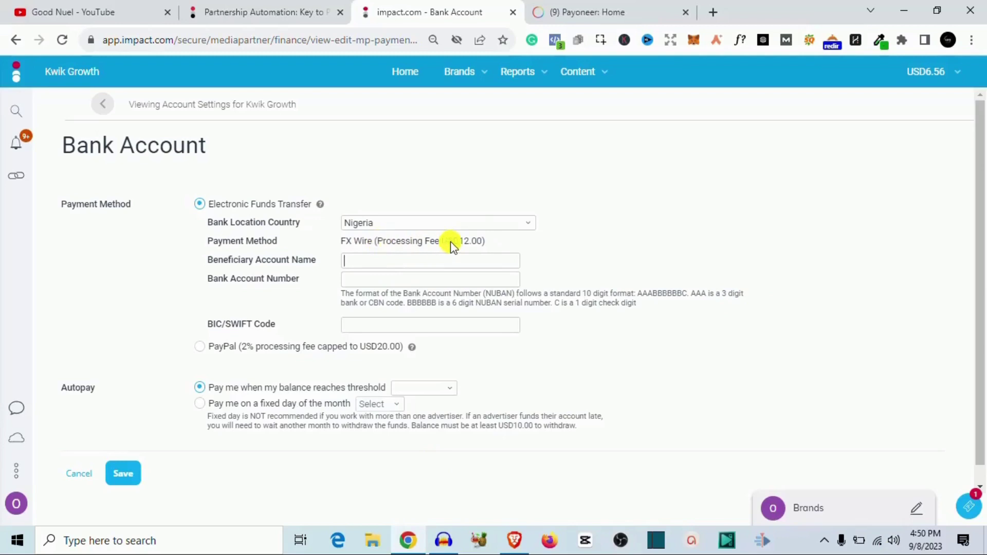
left_click_drag(450, 241, 481, 239)
left_click(475, 222)
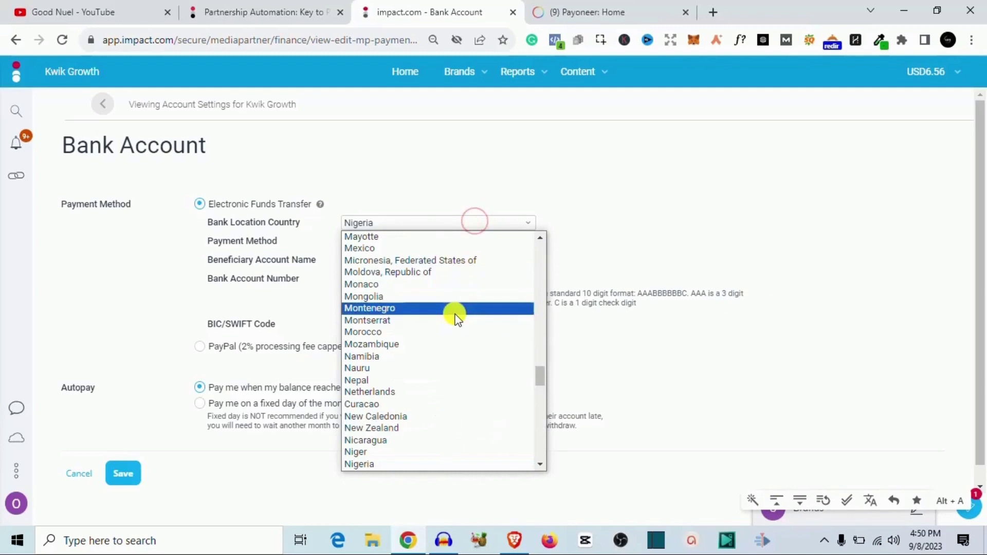
scroll(455, 316, "up", 15)
scroll(456, 316, "up", 10)
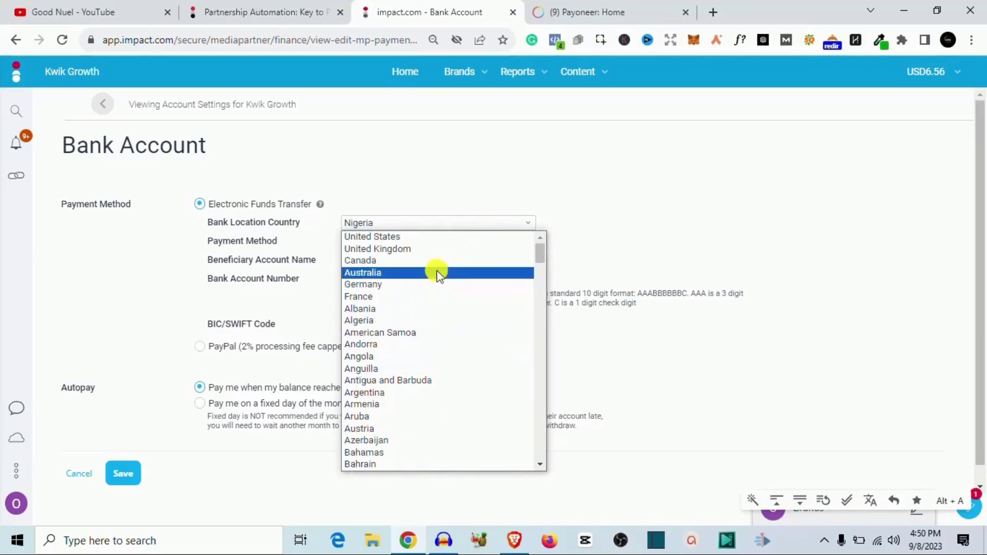
left_click(420, 236)
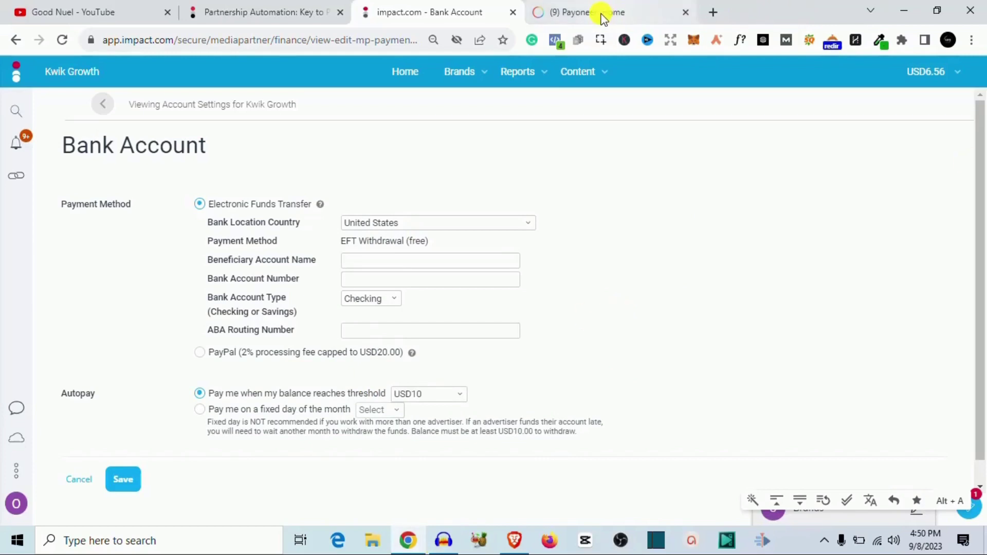
mouse_move(604, 18)
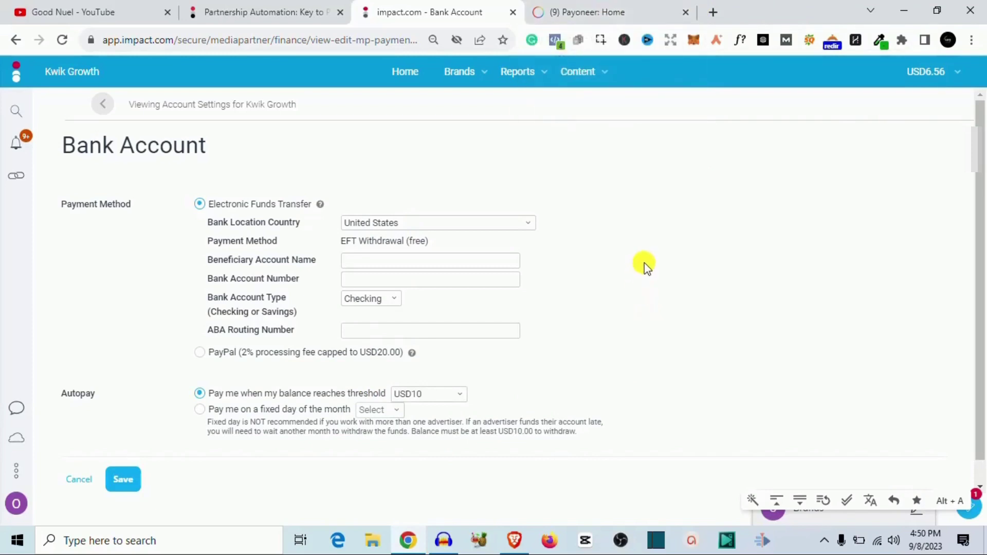
In Payoneer, view the USD receiving accounts listing the approved USA account
left_click(611, 14)
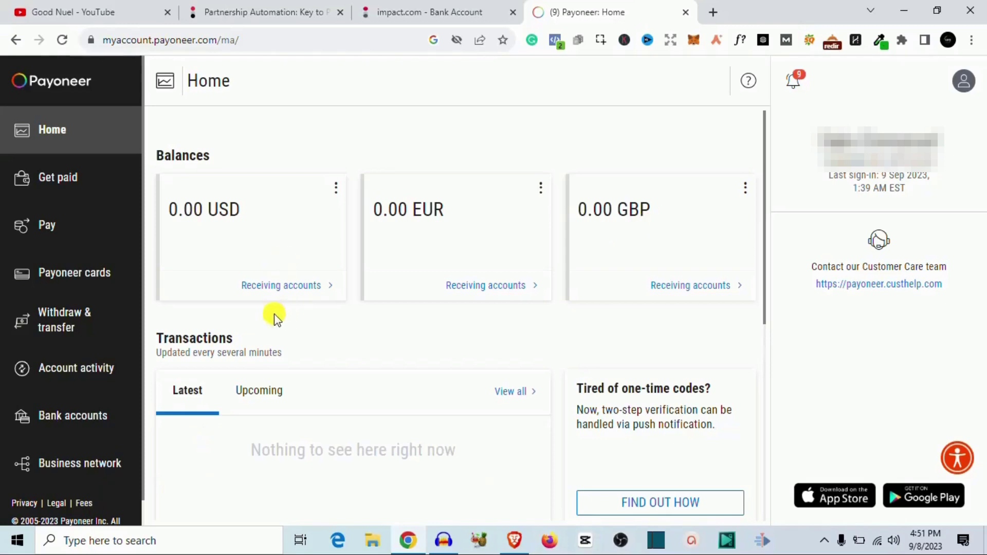
left_click(276, 286)
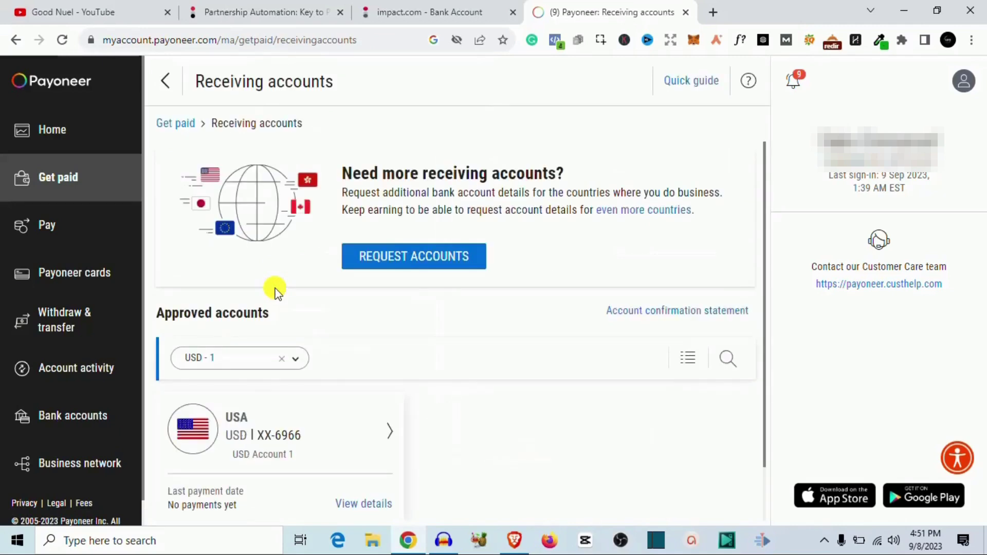
scroll(275, 295, "down", 1)
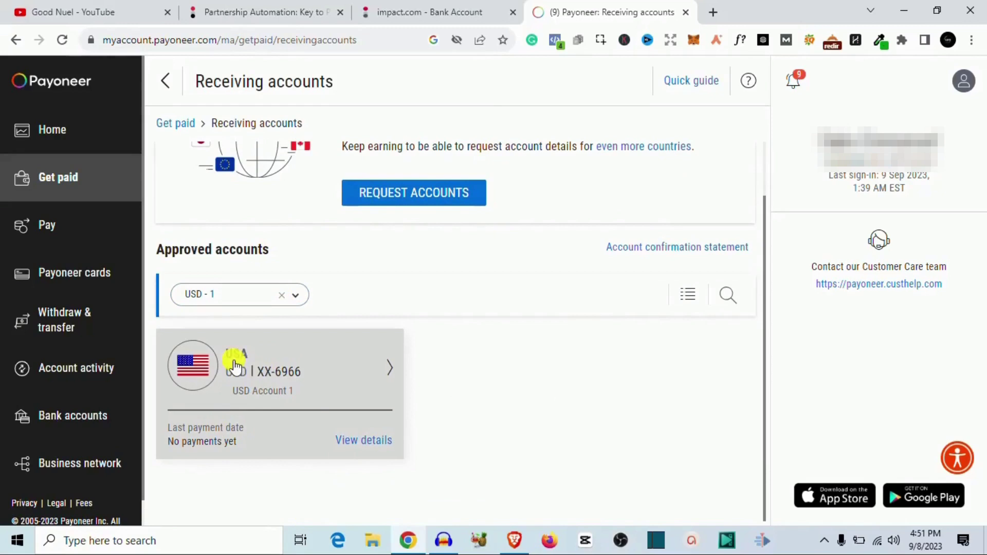
Show the USA USD account's bank details in Payoneer, then return to the impact.com form
left_click(366, 443)
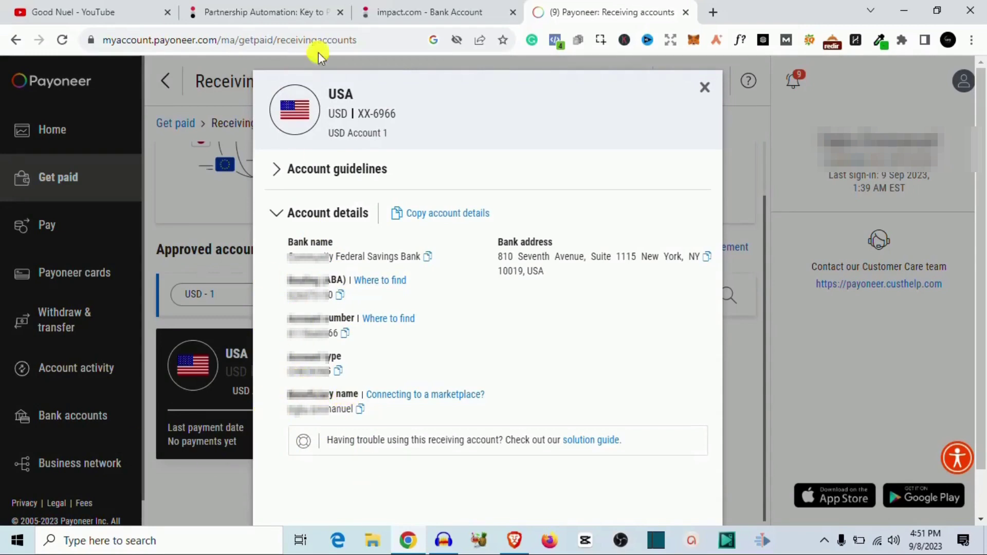
left_click(410, 13)
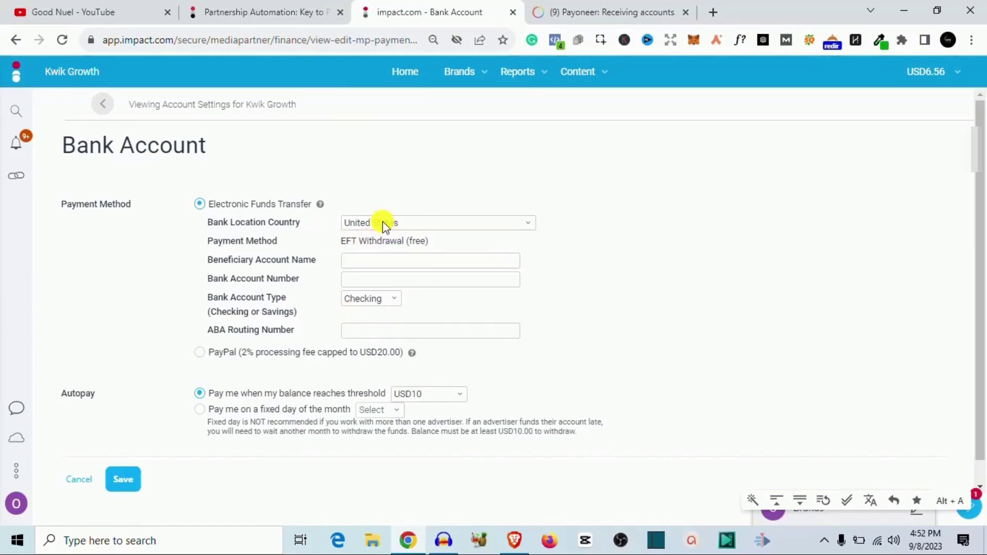
left_click(425, 241)
left_click_drag(355, 248, 339, 249)
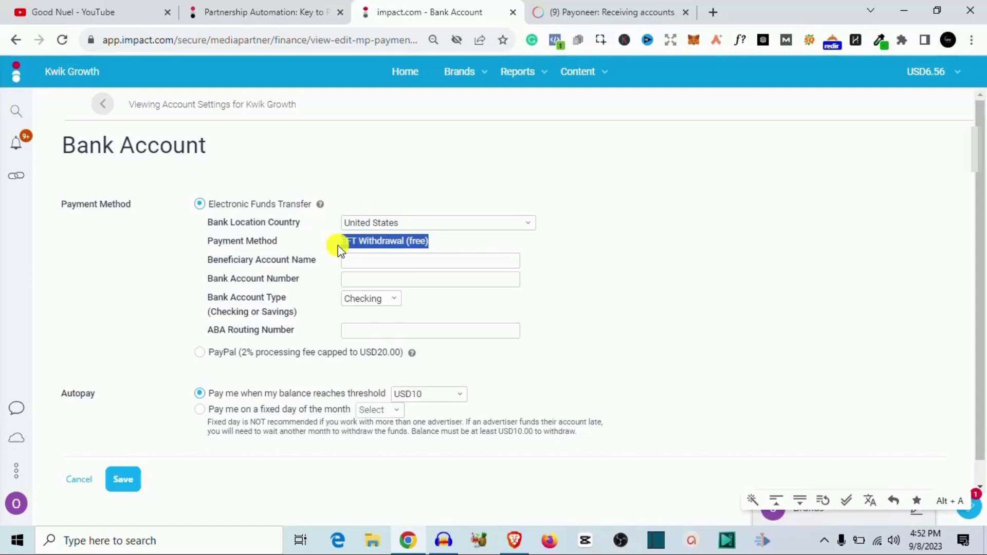
left_click(436, 241)
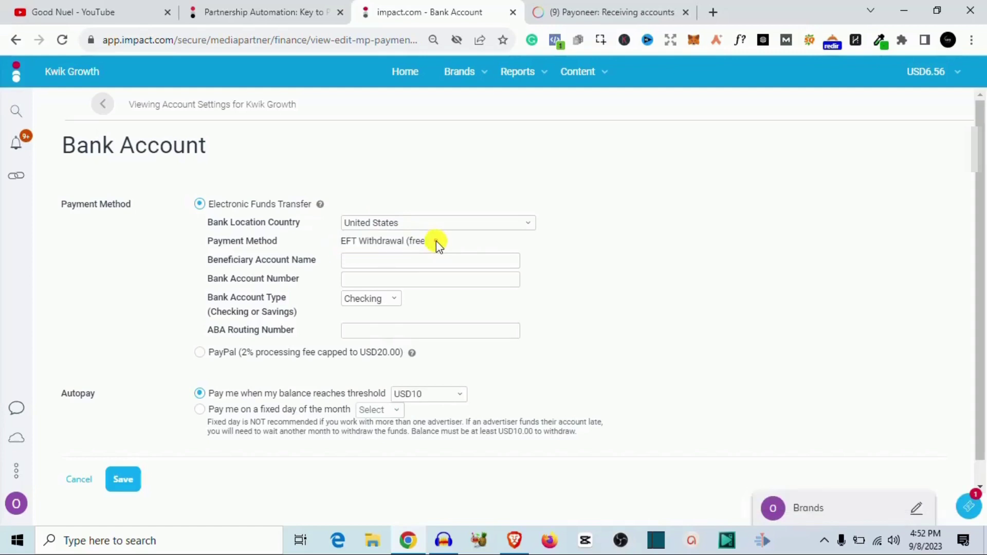
left_click_drag(436, 241, 352, 250)
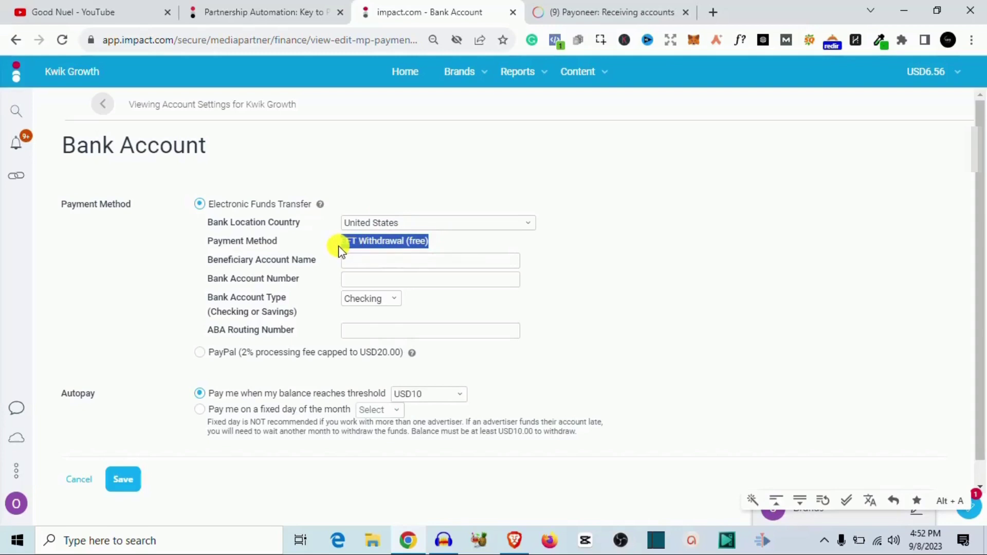
left_click(442, 239)
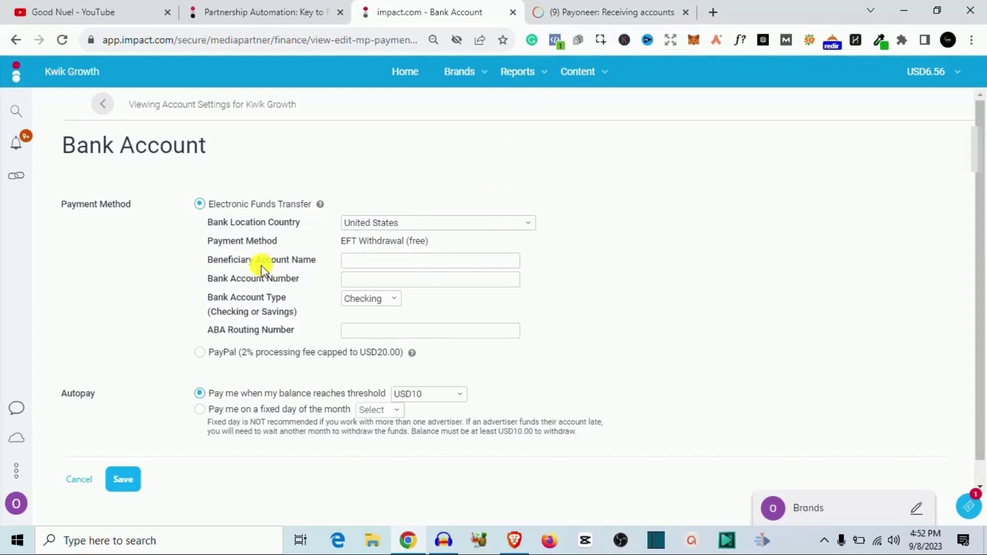
Paste the Payoneer beneficiary name into impact.com's Beneficiary Account Name field
left_click(584, 15)
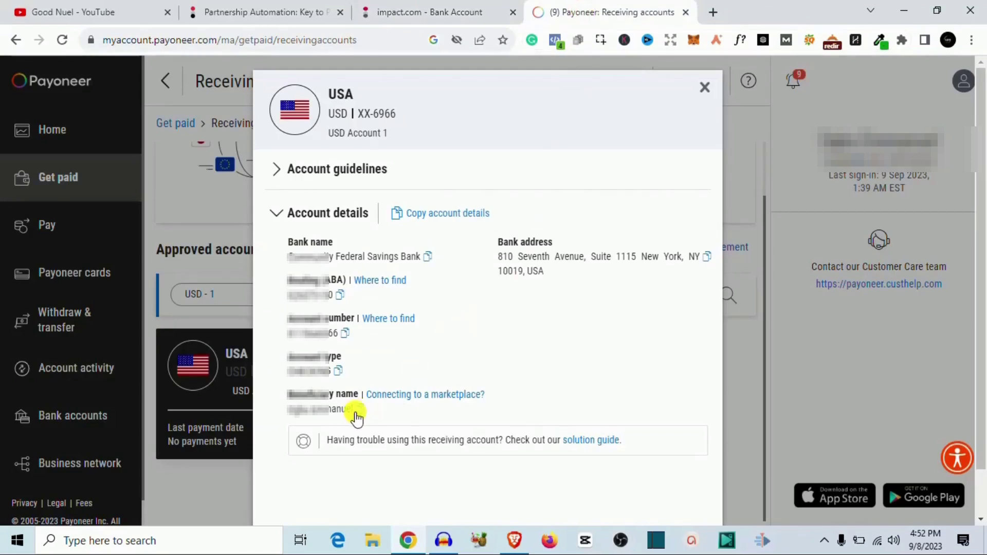
left_click(420, 11)
left_click(390, 330)
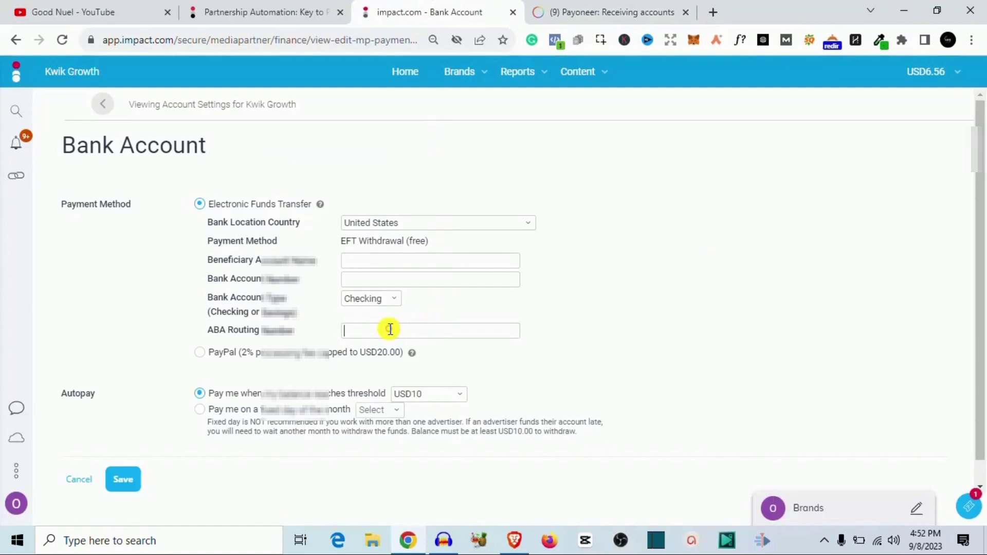
right_click(390, 329)
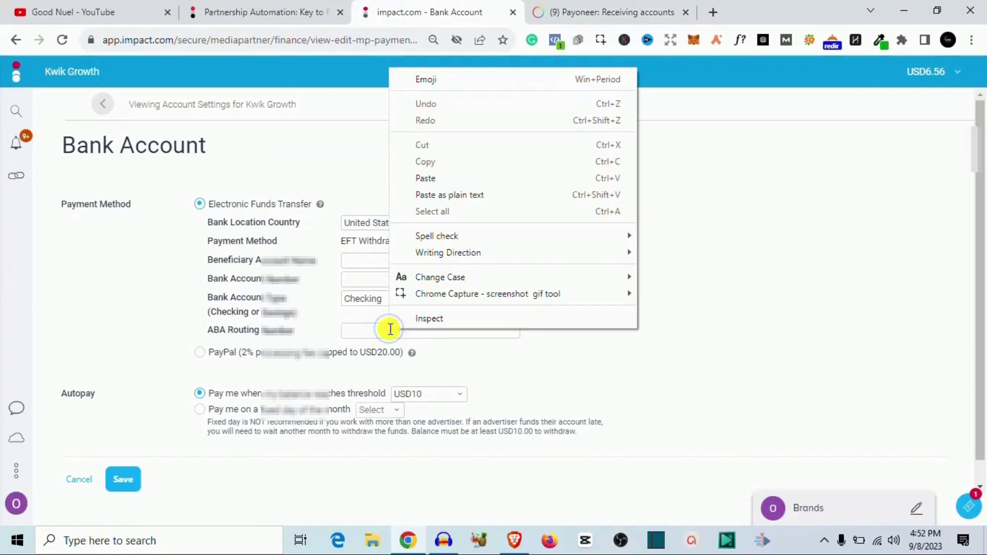
left_click(353, 261)
right_click(353, 260)
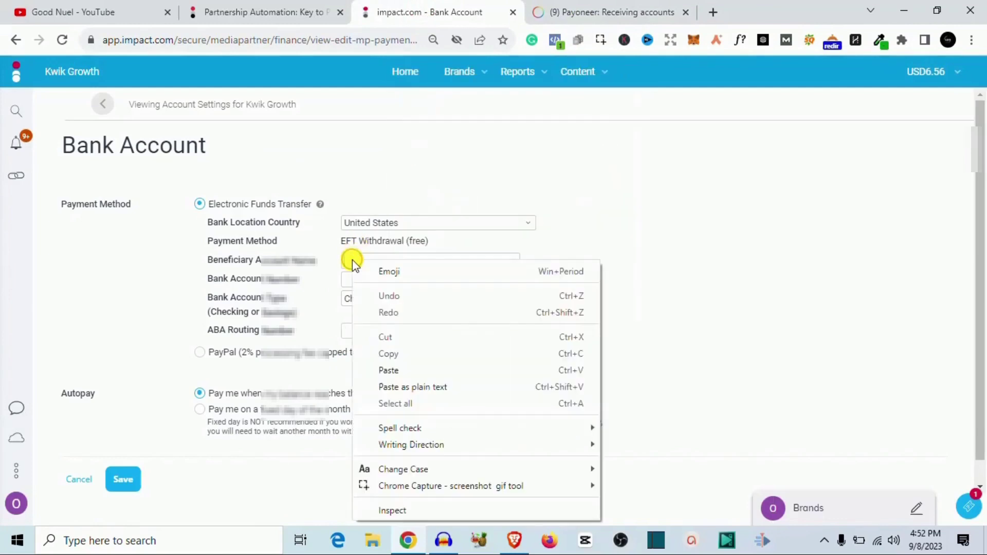
left_click(424, 371)
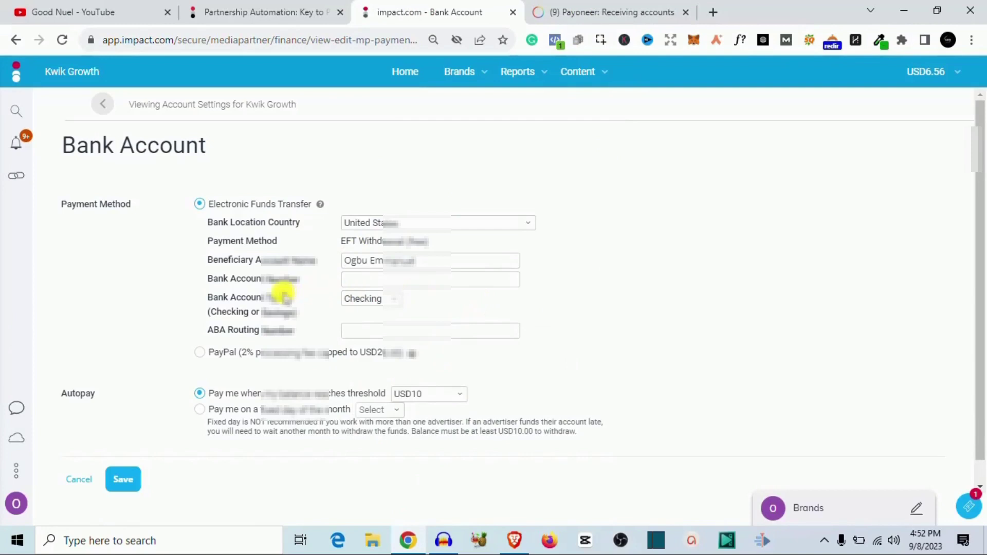
Copy the Payoneer account number and paste it into the Bank Account Number field
left_click(625, 12)
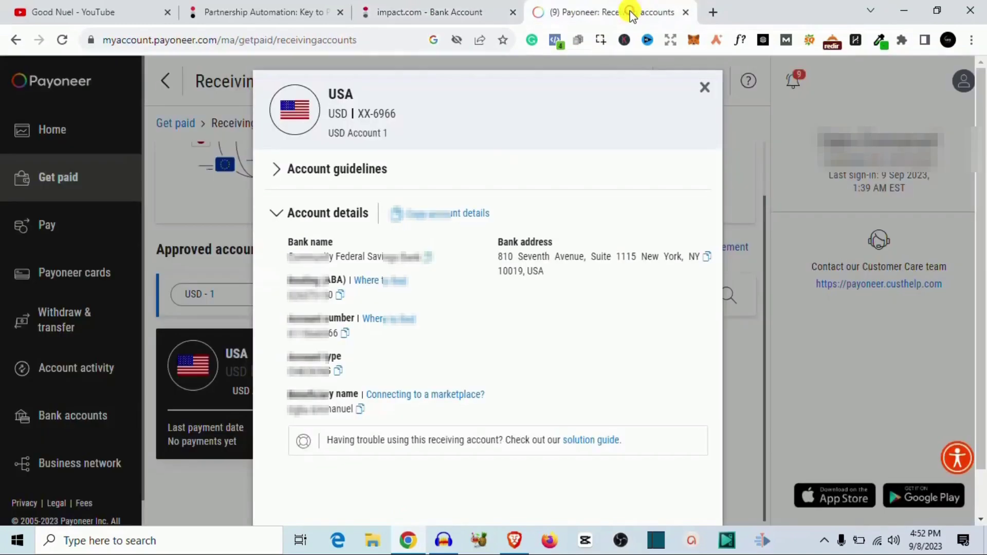
left_click(345, 335)
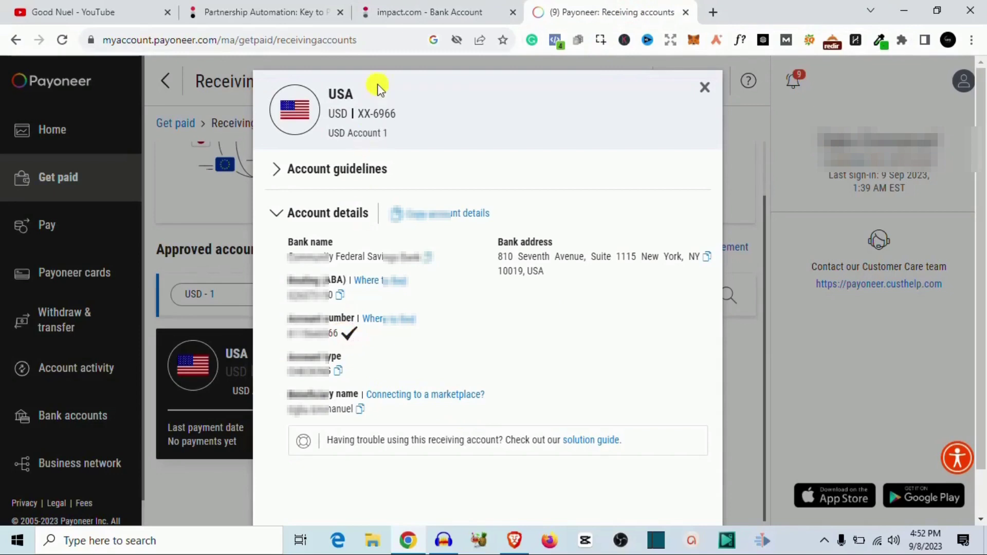
left_click(396, 12)
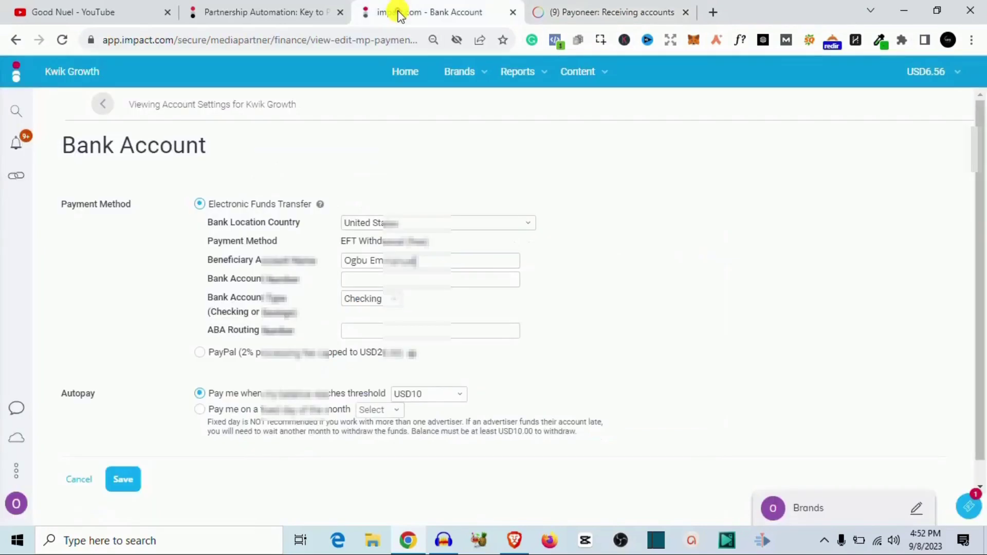
right_click(370, 279)
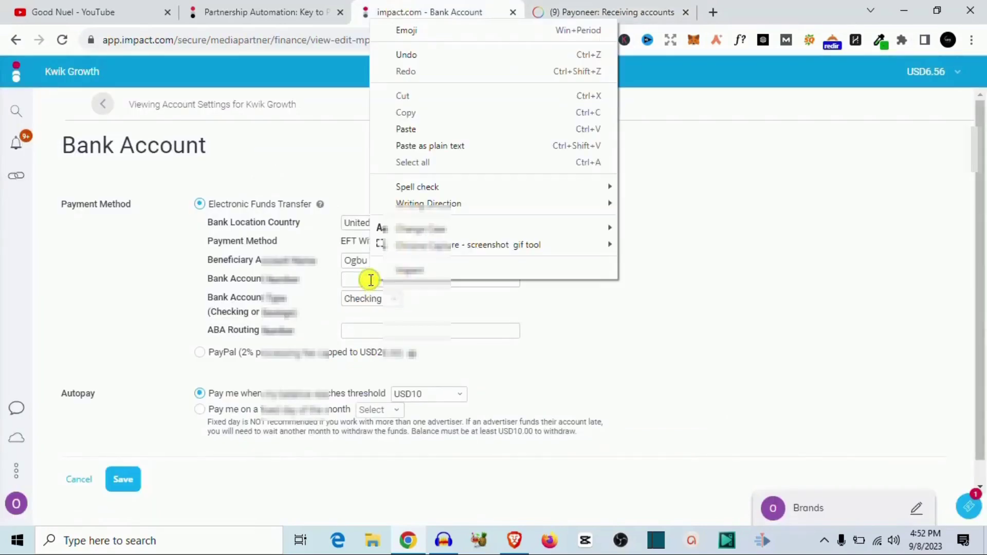
left_click(397, 132)
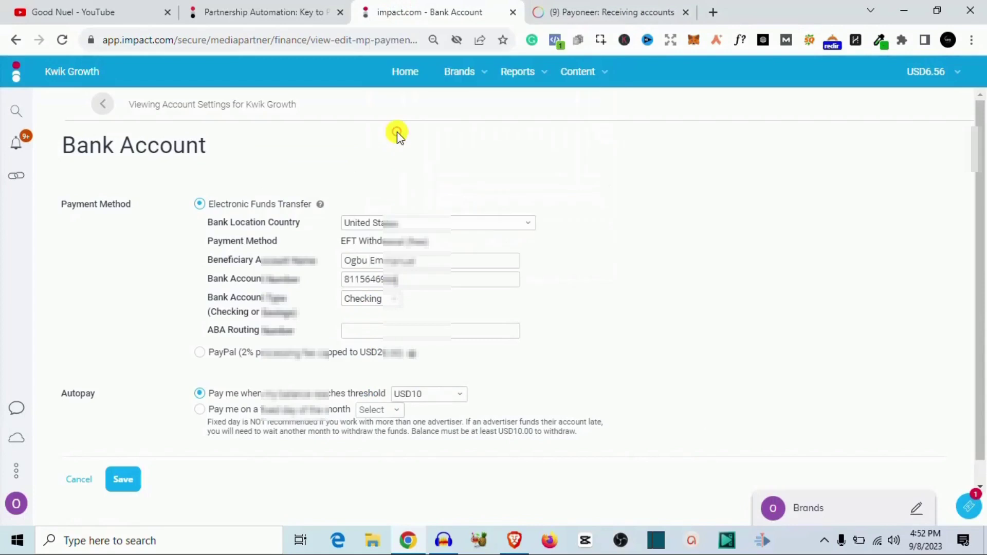
left_click(577, 16)
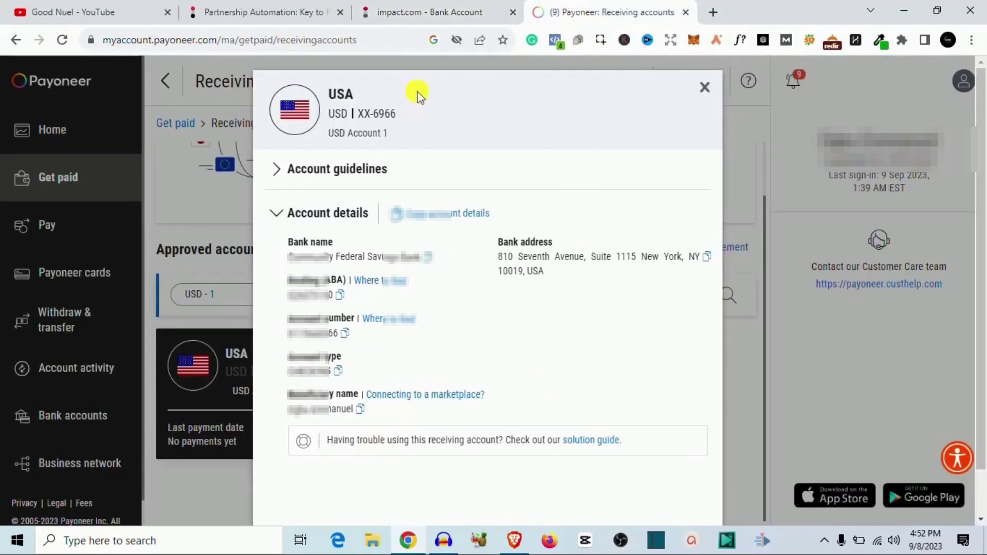
left_click(422, 16)
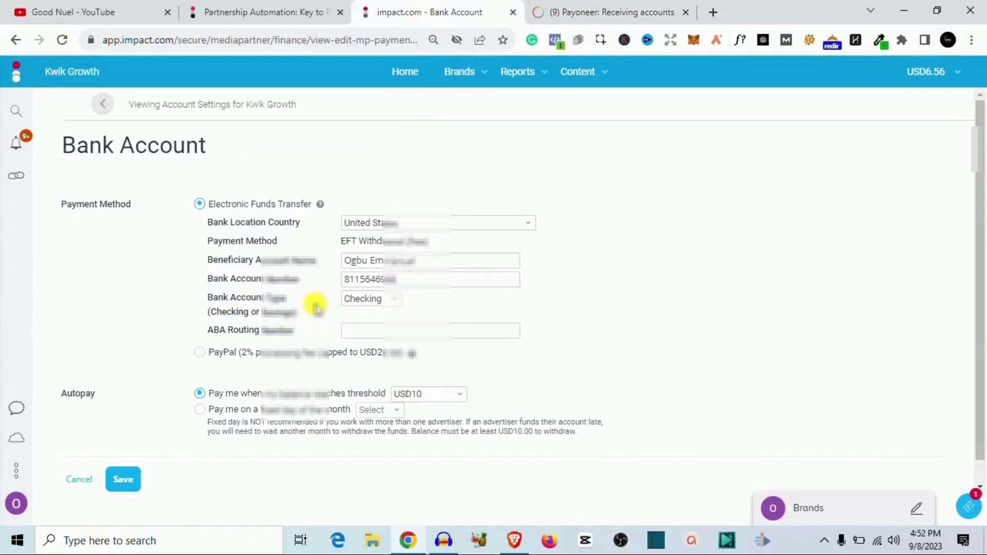
left_click(593, 10)
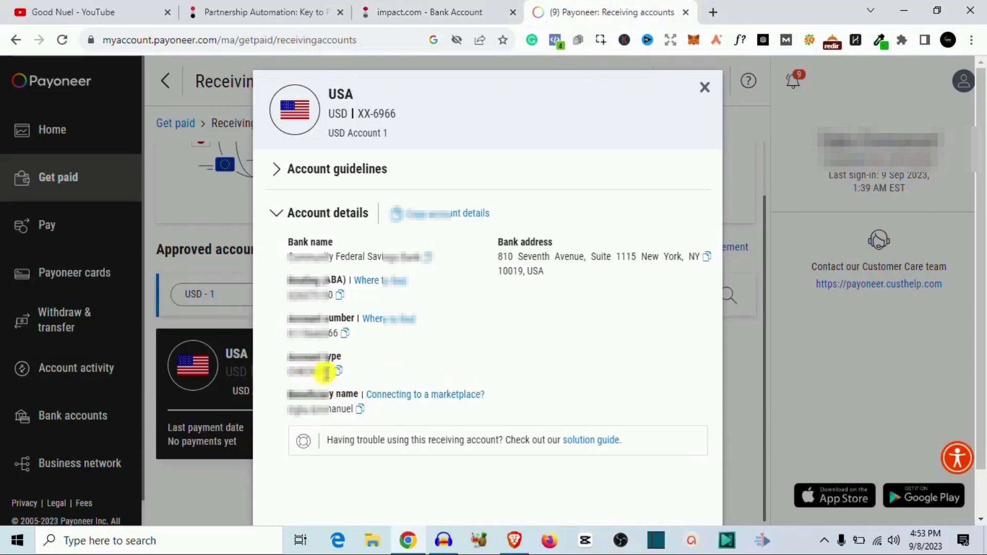
left_click(441, 14)
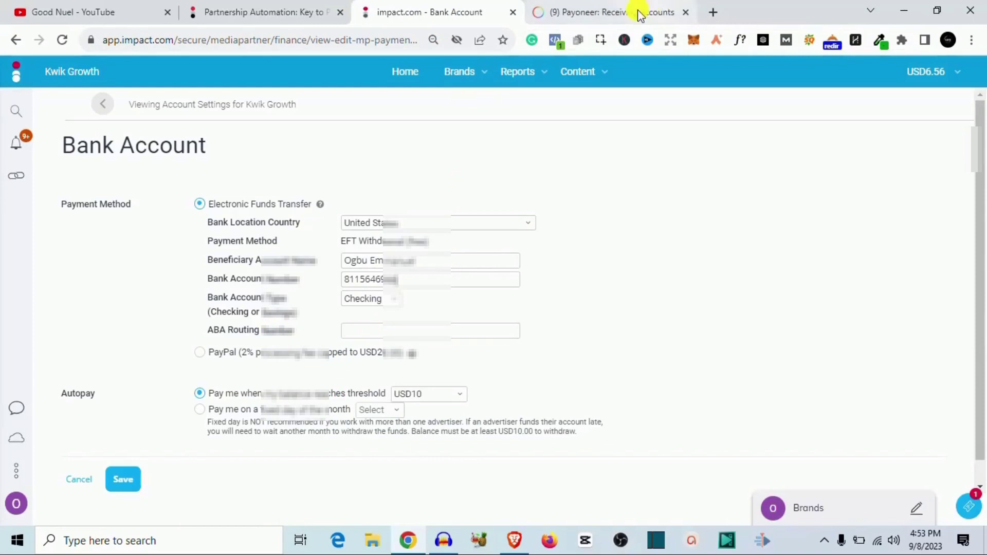
left_click(622, 12)
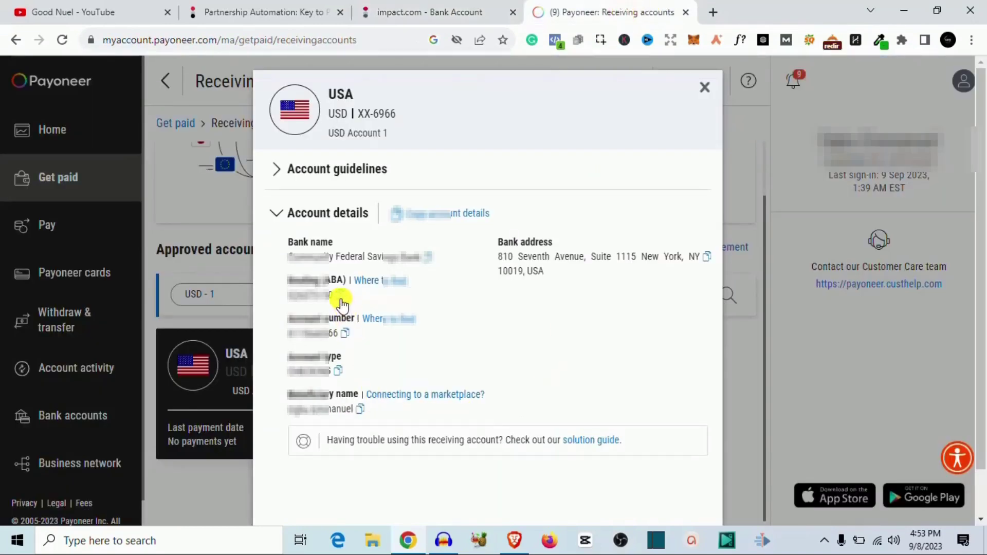
Paste the copied Payoneer routing number into the ABA Routing Number field
left_click(431, 16)
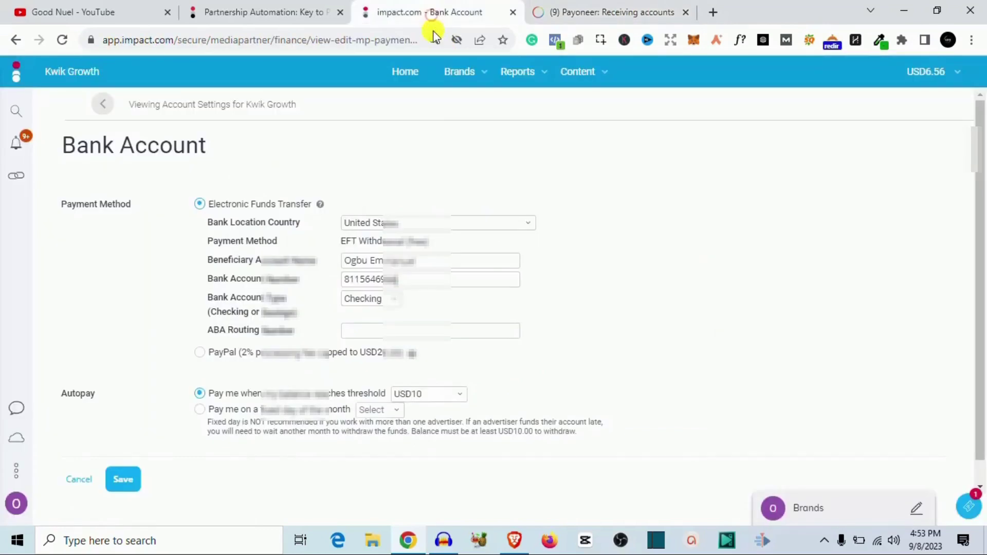
right_click(400, 332)
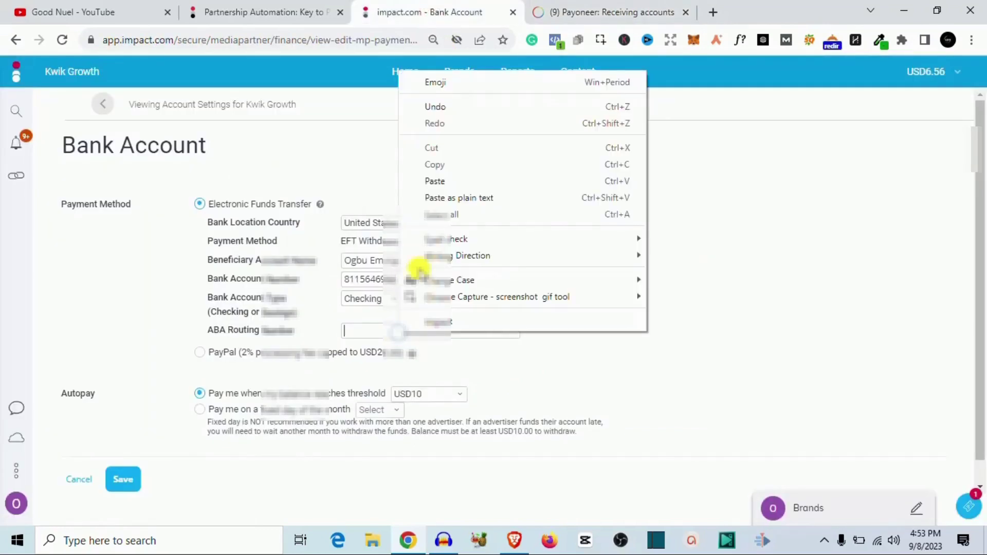
left_click(440, 182)
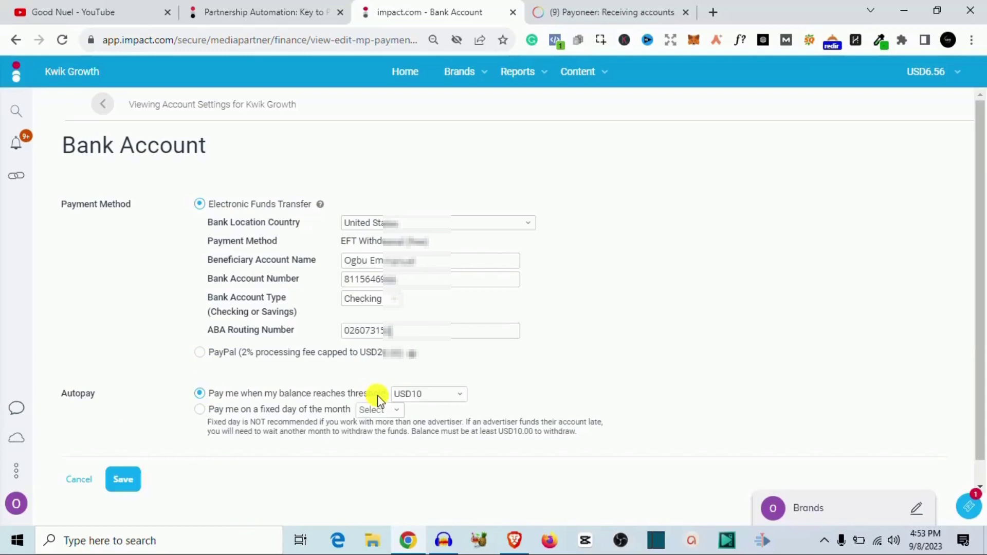
Review the USD10 threshold options, then switch Autopay to a fixed day of the month
left_click(424, 399)
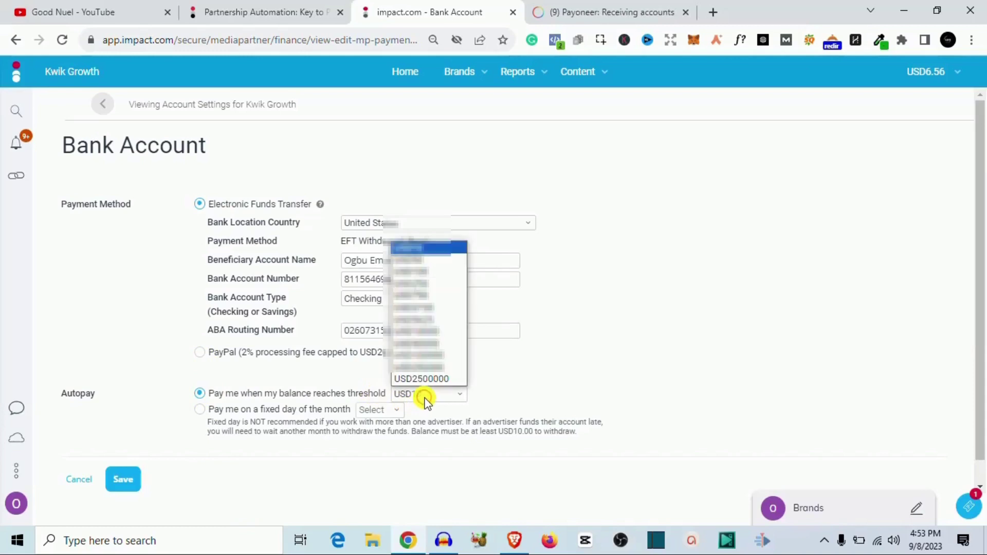
left_click(422, 248)
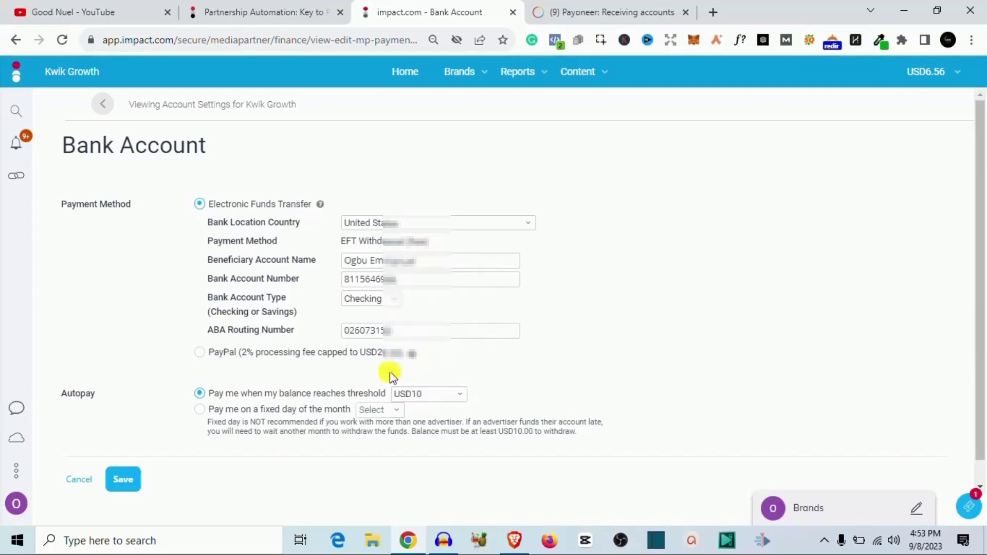
left_click(201, 411)
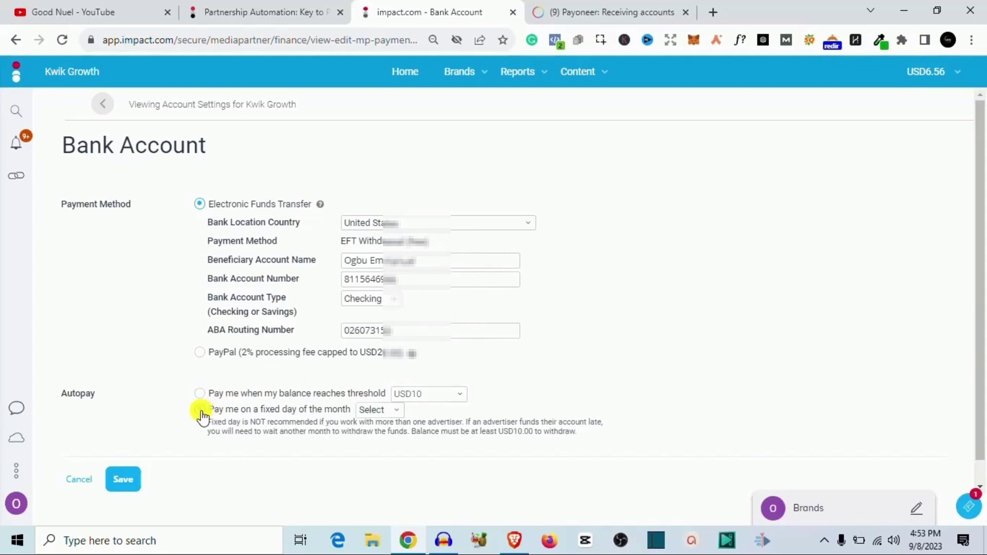
left_click(367, 410)
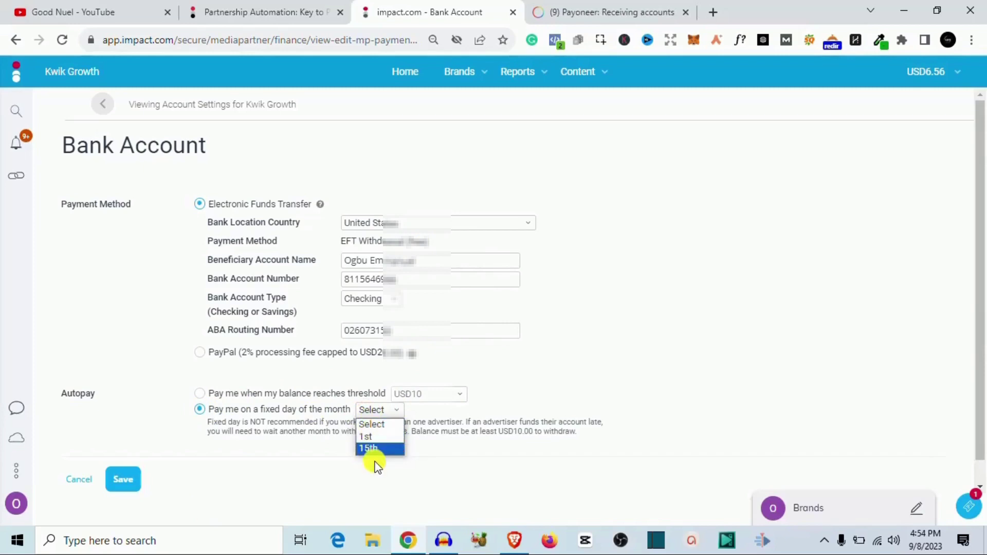
Set Autopay back to paying when the balance reaches the USD10 threshold
left_click(199, 395)
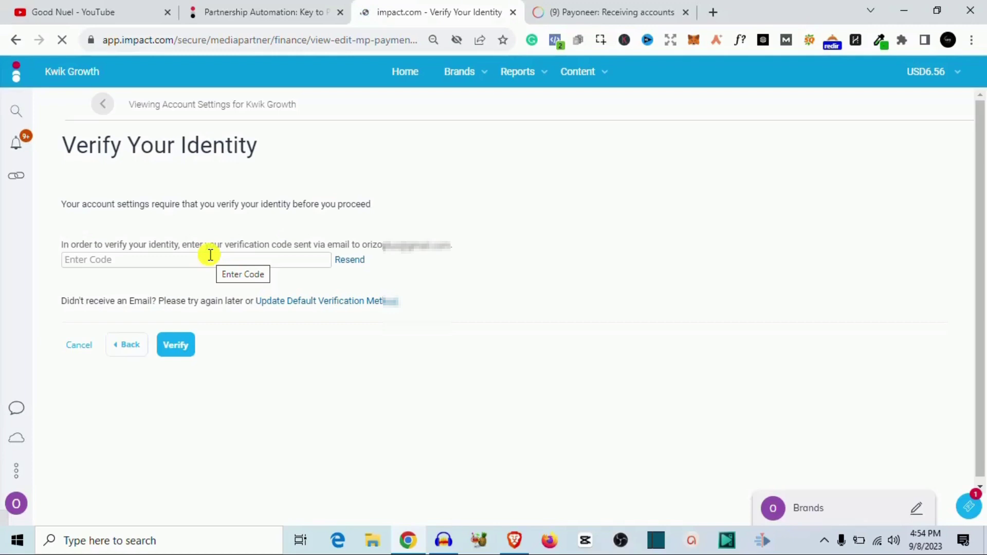
Paste the emailed verification code into the Enter Code field
left_click(210, 260)
key("ctrl+v")
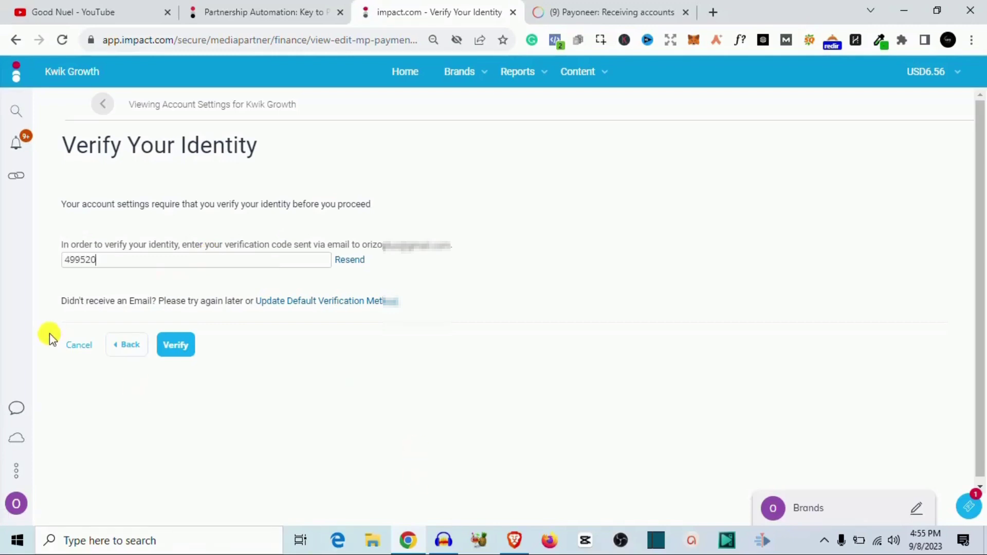